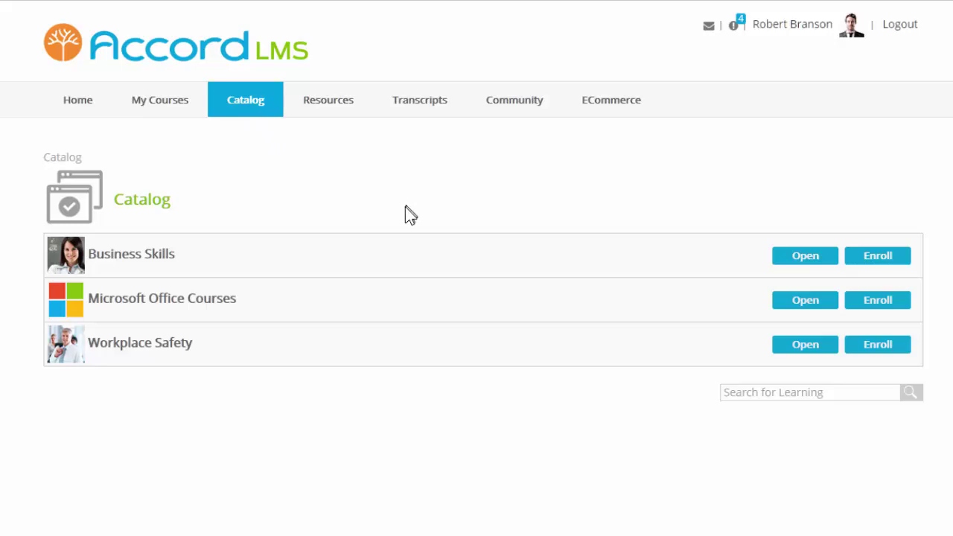
- Open the Business Skills folder in the learner's catalog to view the courses offered for self-enrollment
{"action": "left_click", "coordinate": [793, 261]}
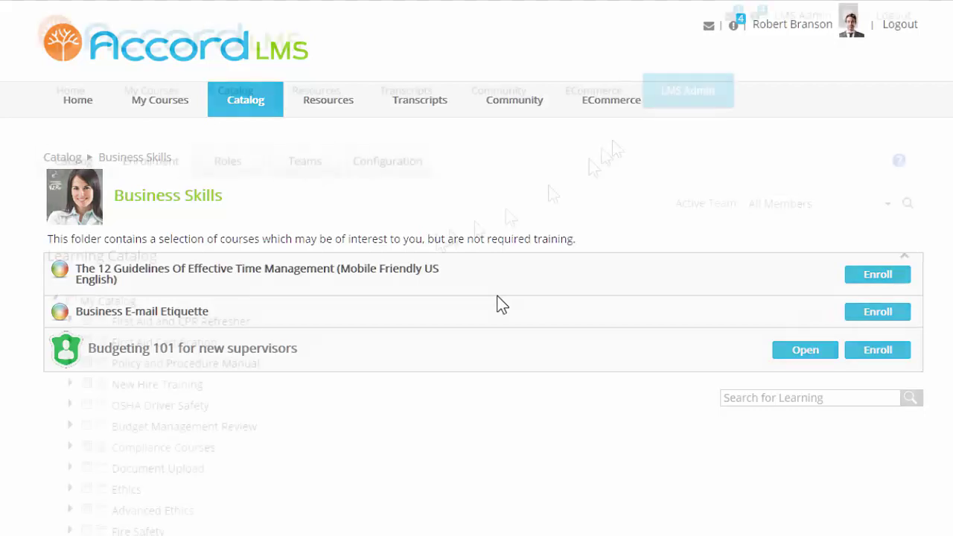
- In the enrollment administration's learning catalog, expand and select the Self-Enrollment Catalog - Health Care folder with all its subfolders
{"action": "mouse_move", "coordinate": [666, 102]}
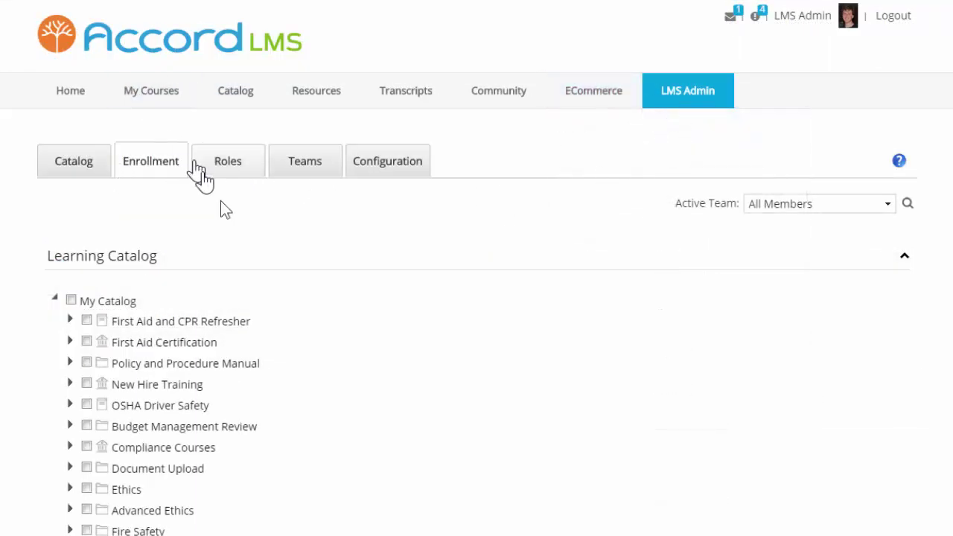
{"action": "scroll", "coordinate": [341, 259], "scroll_direction": "down", "scroll_amount": 6}
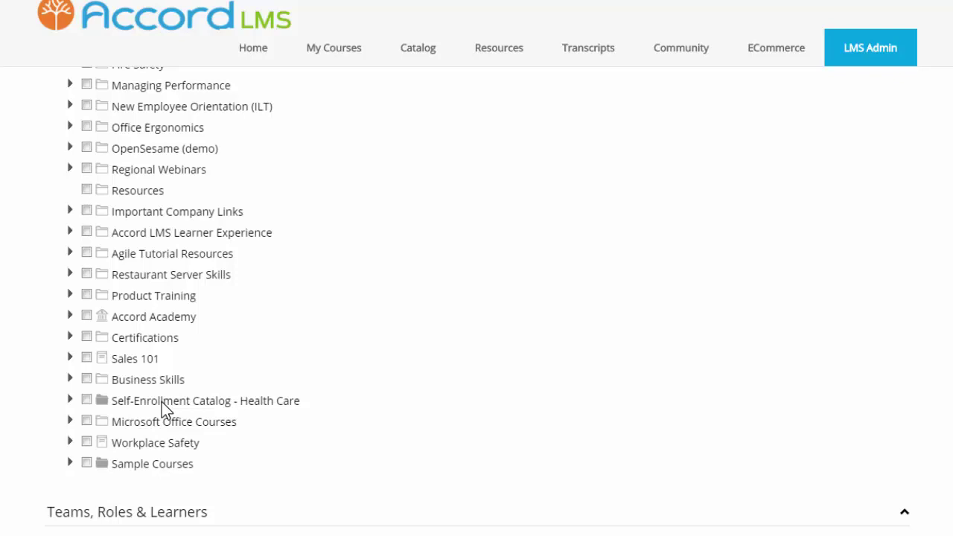
{"action": "left_click", "coordinate": [70, 400]}
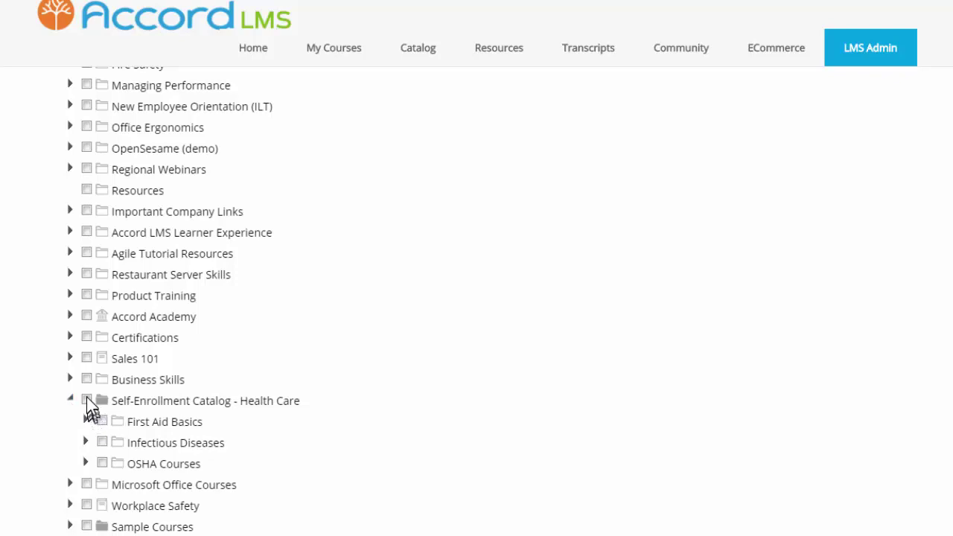
{"action": "left_click", "coordinate": [86, 400]}
- Select the First Aid Certification learning role within the Certifications group
{"action": "scroll", "coordinate": [308, 467], "scroll_direction": "down", "scroll_amount": 4}
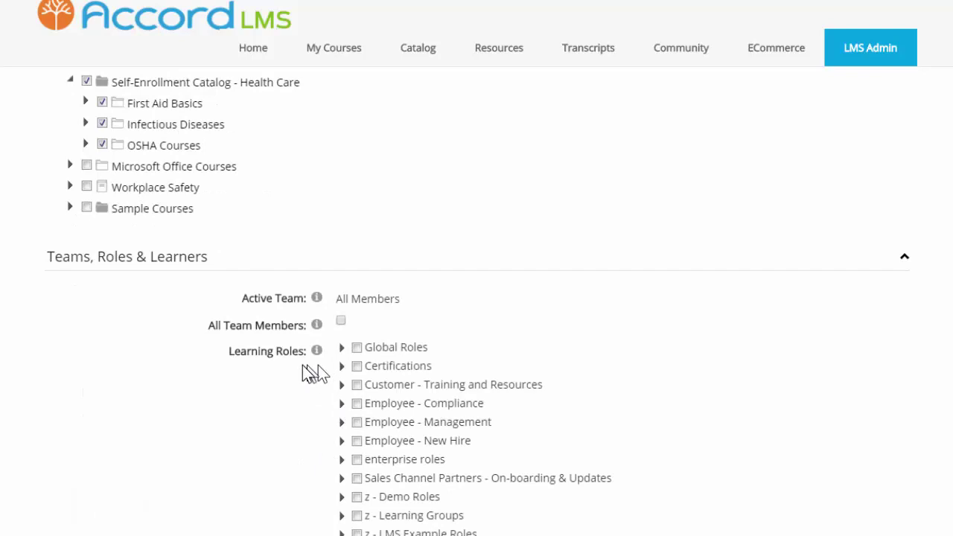
{"action": "left_click", "coordinate": [342, 365]}
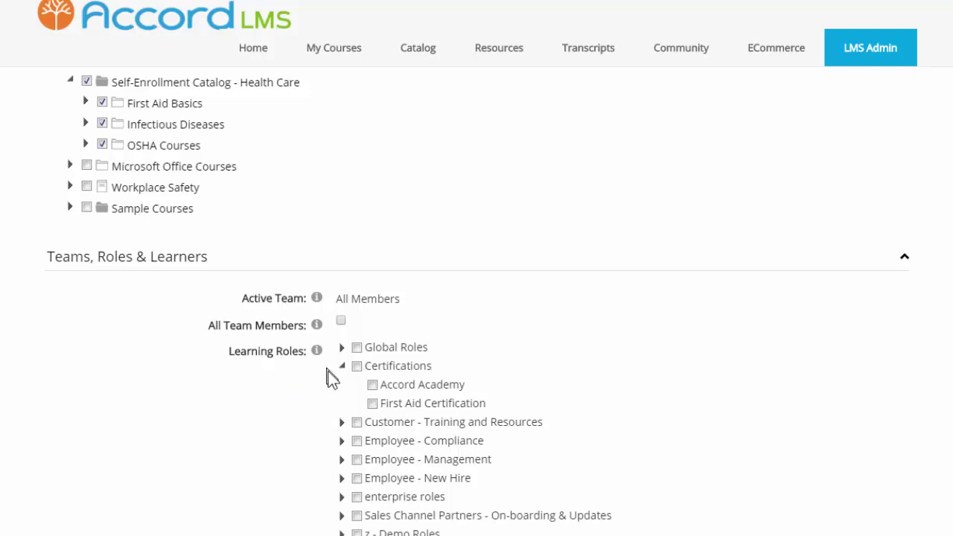
{"action": "left_click", "coordinate": [371, 402]}
- Submit and confirm the Add to Catalog action for the selected folders and learning role
{"action": "scroll", "coordinate": [373, 401], "scroll_direction": "down", "scroll_amount": 3}
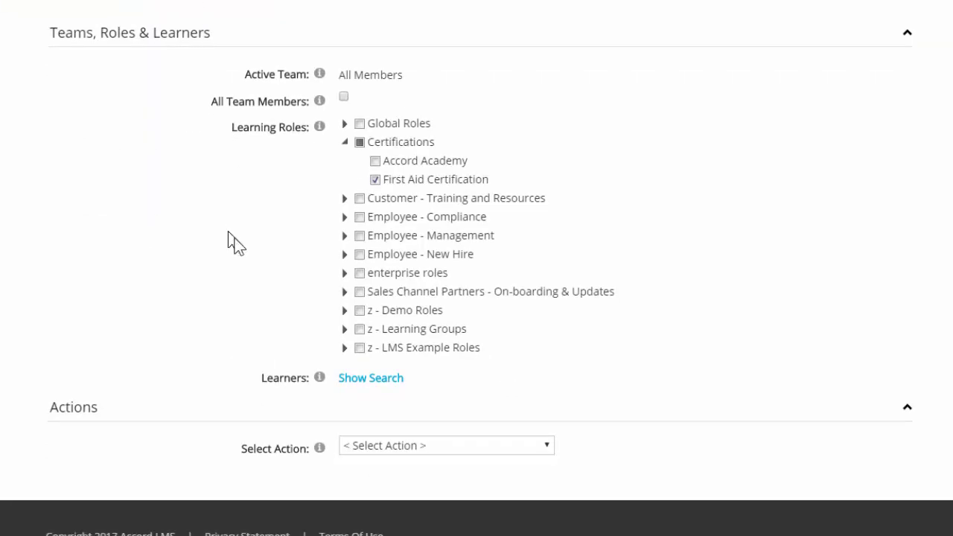
{"action": "left_click", "coordinate": [431, 444]}
{"action": "left_click", "coordinate": [422, 303]}
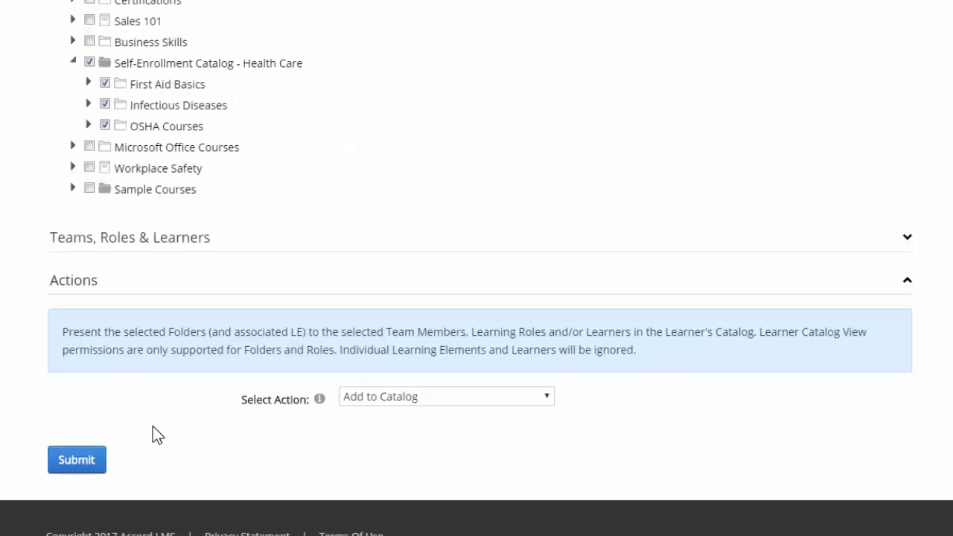
{"action": "left_click", "coordinate": [78, 468]}
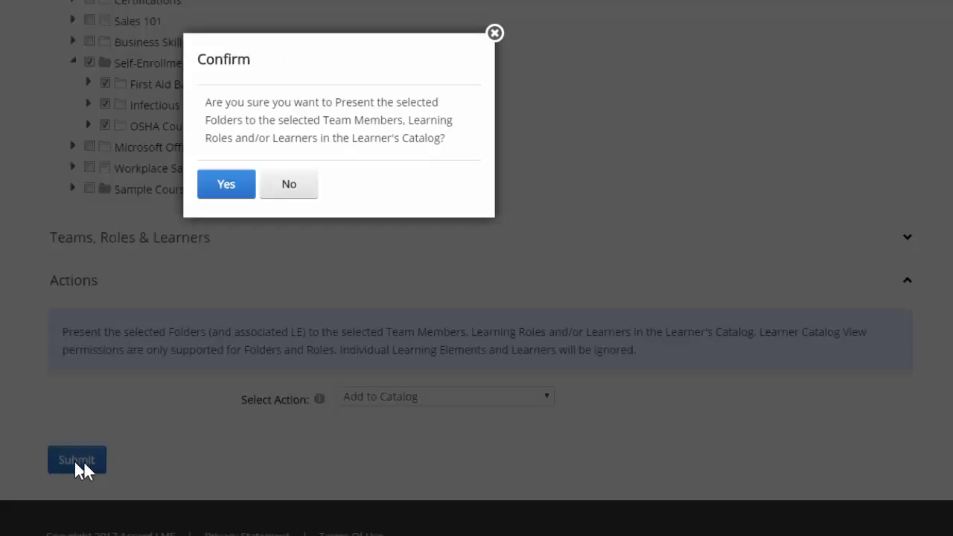
{"action": "left_click", "coordinate": [227, 190]}
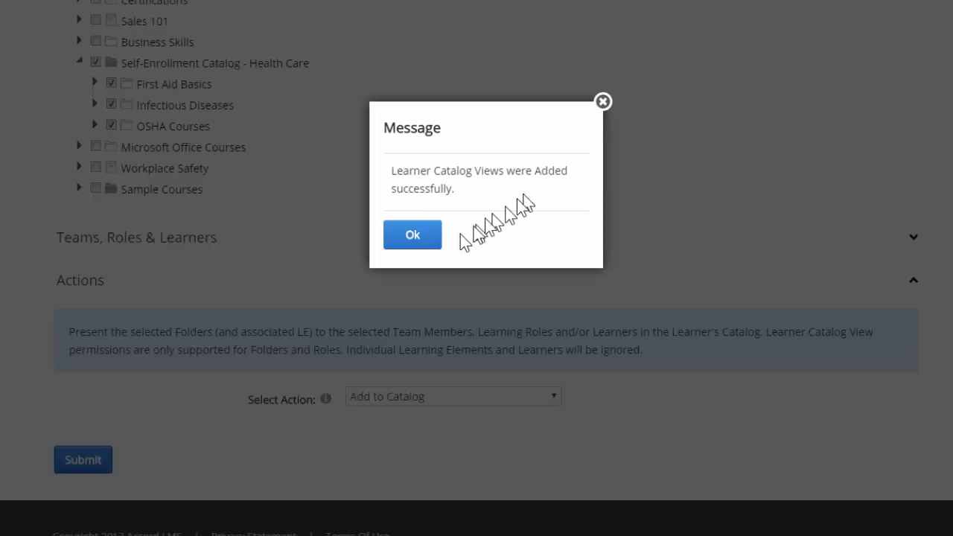
{"action": "left_click", "coordinate": [421, 238]}
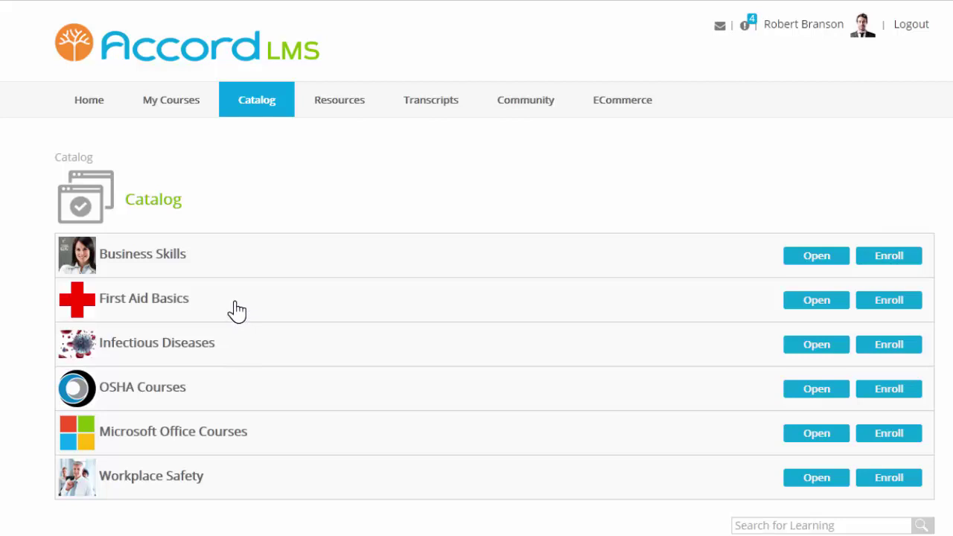
- As the learner, open the First Aid Basics catalog folder and enroll in First Aid Basics Part II (US)
{"action": "left_click", "coordinate": [825, 304]}
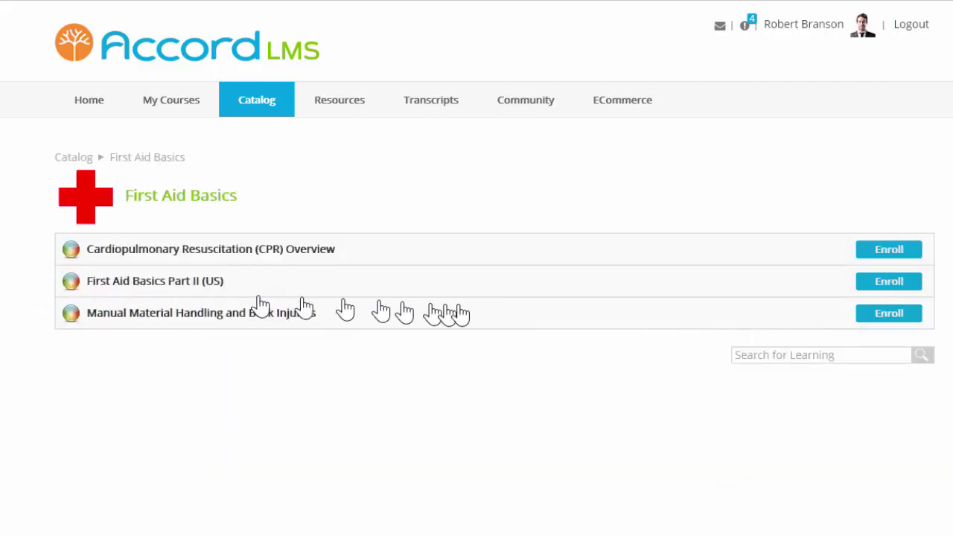
{"action": "left_click", "coordinate": [904, 285]}
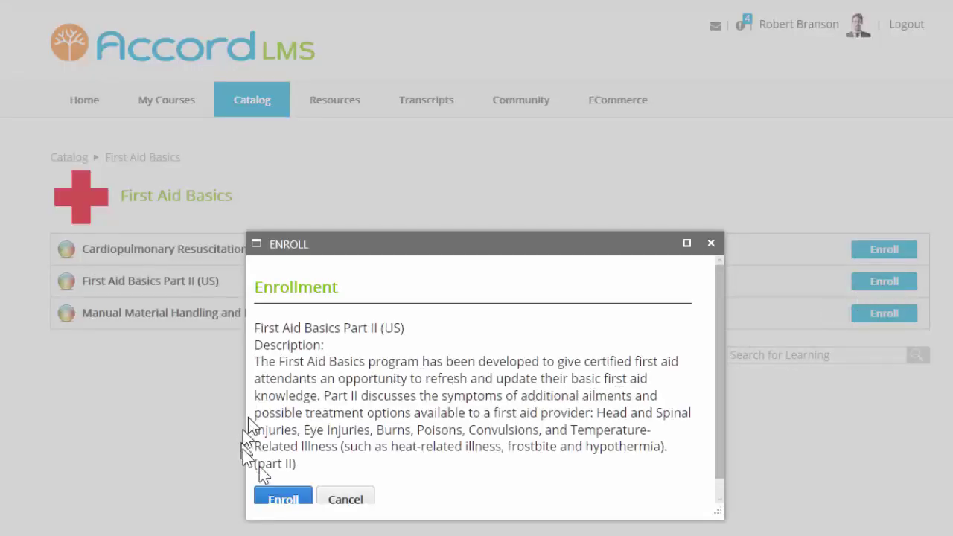
{"action": "scroll", "coordinate": [378, 447], "scroll_direction": "down", "scroll_amount": 1}
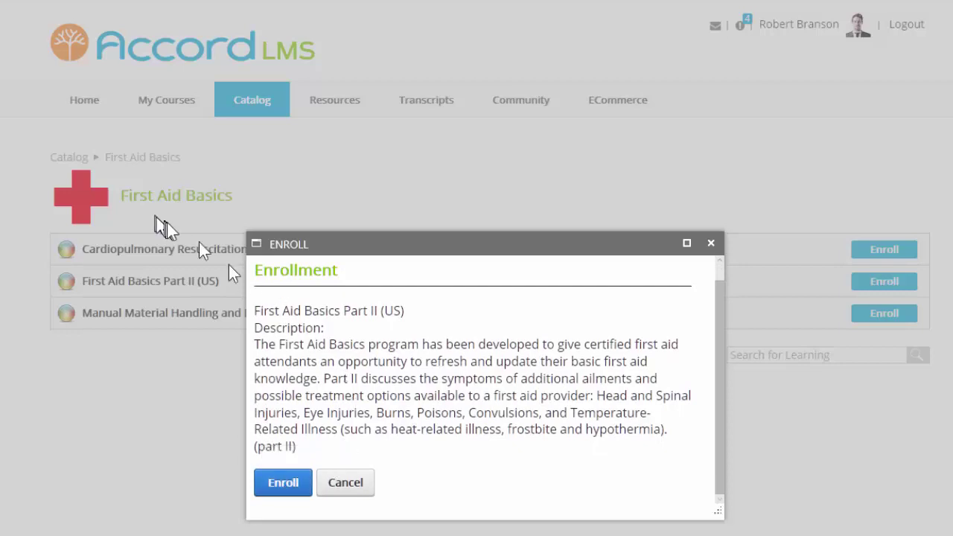
{"action": "left_click", "coordinate": [283, 482]}
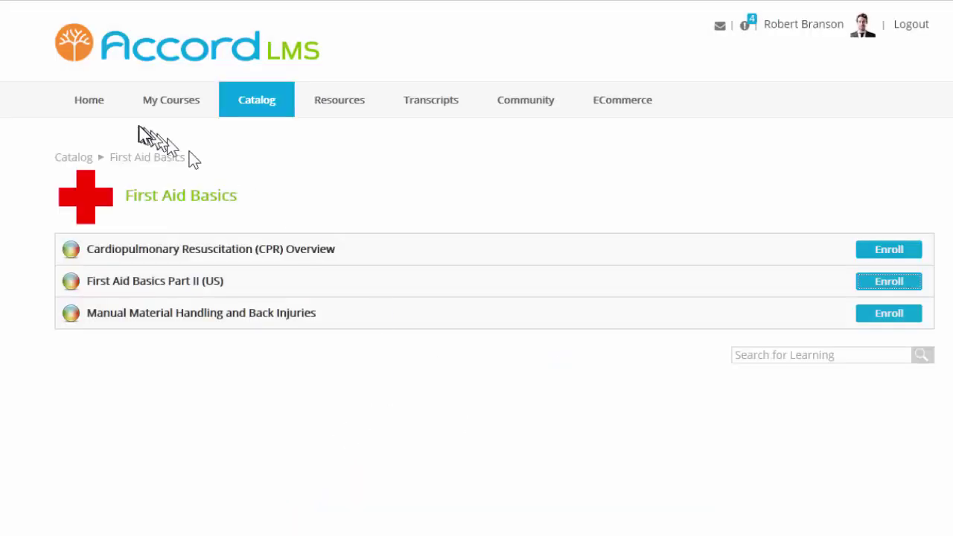
- Check the learner's enrolled courses, then review the First Aid Basics catalog folder and return to the main catalog
{"action": "left_click", "coordinate": [170, 108]}
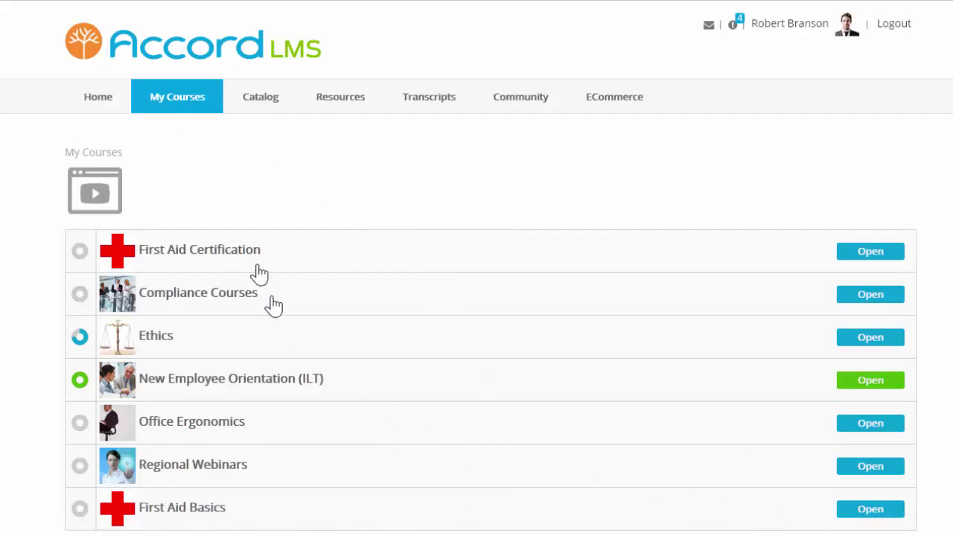
{"action": "left_click", "coordinate": [259, 93]}
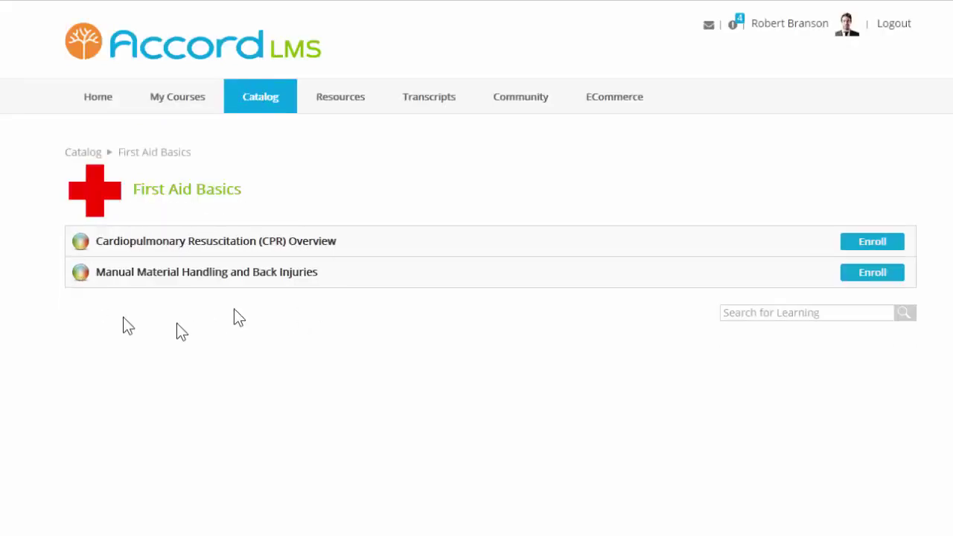
{"action": "left_click", "coordinate": [93, 153]}
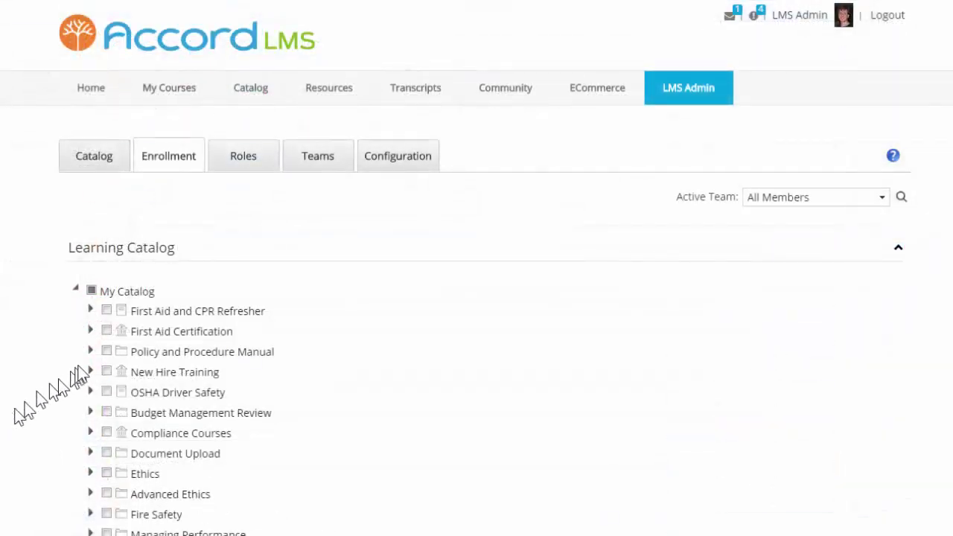
- Back in enrollment administration, expand the Teams, Roles & Learners section to review the selected learning role
{"action": "scroll", "coordinate": [216, 469], "scroll_direction": "down", "scroll_amount": 4}
{"action": "scroll", "coordinate": [230, 527], "scroll_direction": "down", "scroll_amount": 1}
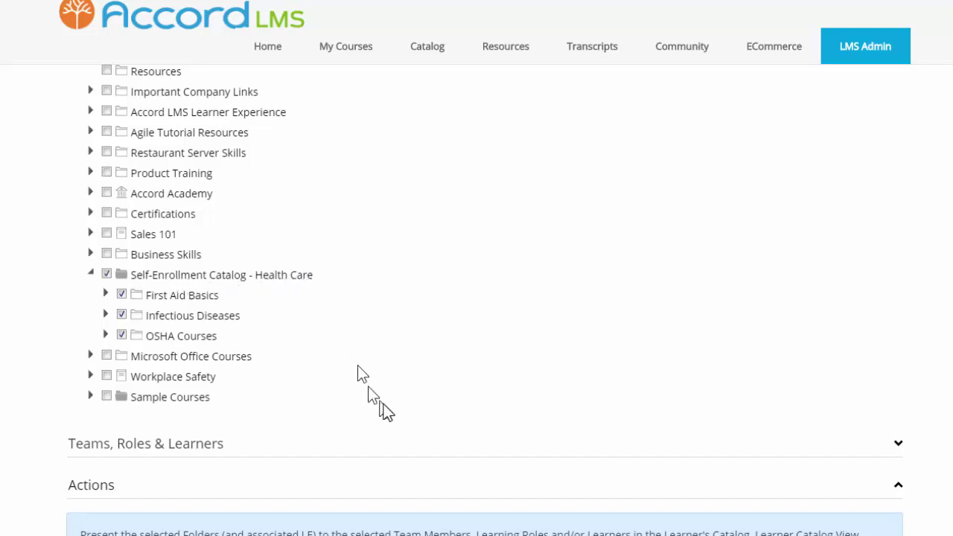
{"action": "left_click", "coordinate": [395, 458]}
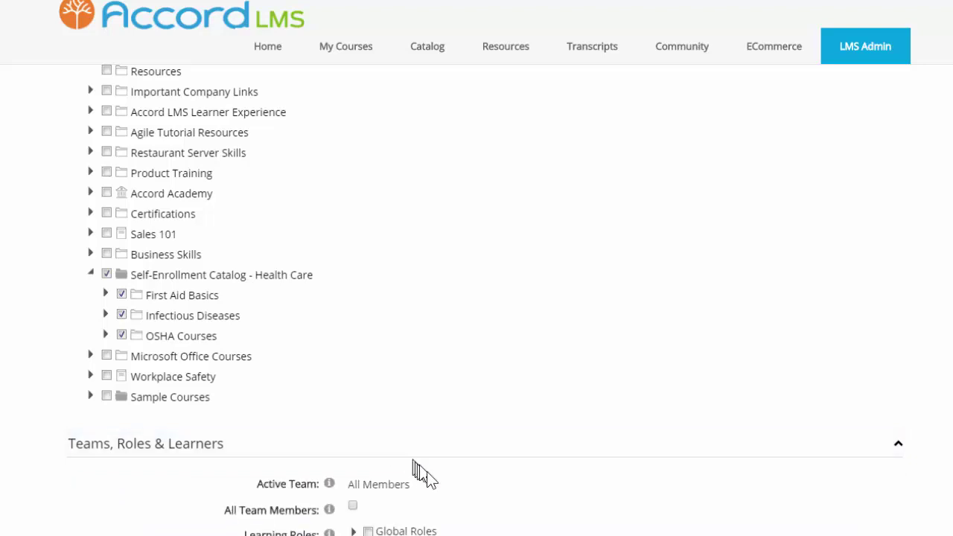
{"action": "scroll", "coordinate": [438, 251], "scroll_direction": "down", "scroll_amount": 6}
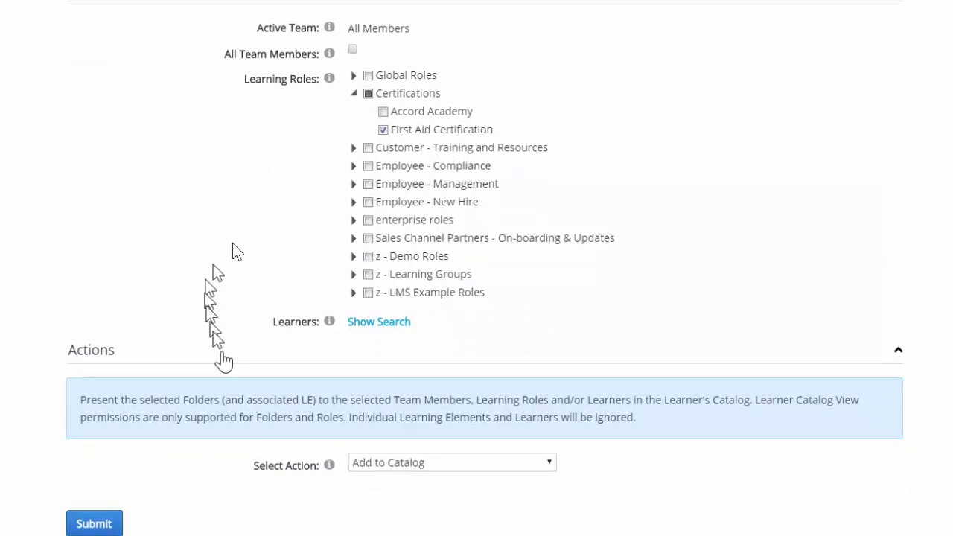
- Submit and confirm the Drop from Catalog action for the selected Health Care folders and First Aid Certification role
{"action": "left_click", "coordinate": [447, 461]}
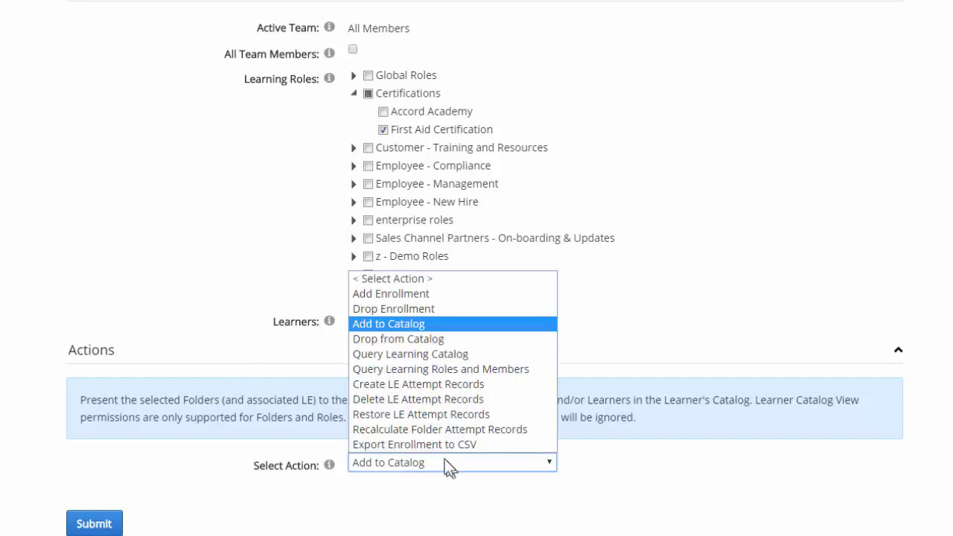
{"action": "left_click", "coordinate": [442, 340]}
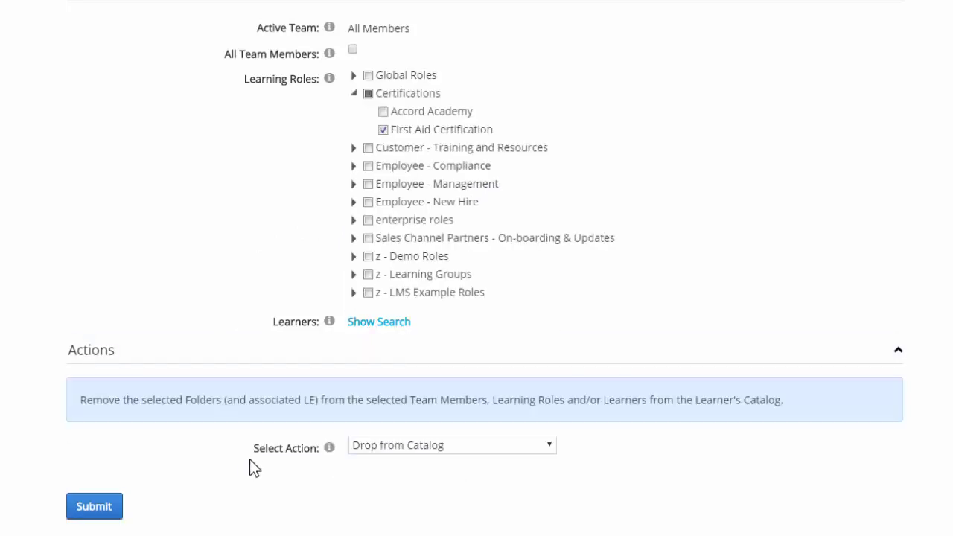
{"action": "left_click", "coordinate": [99, 506]}
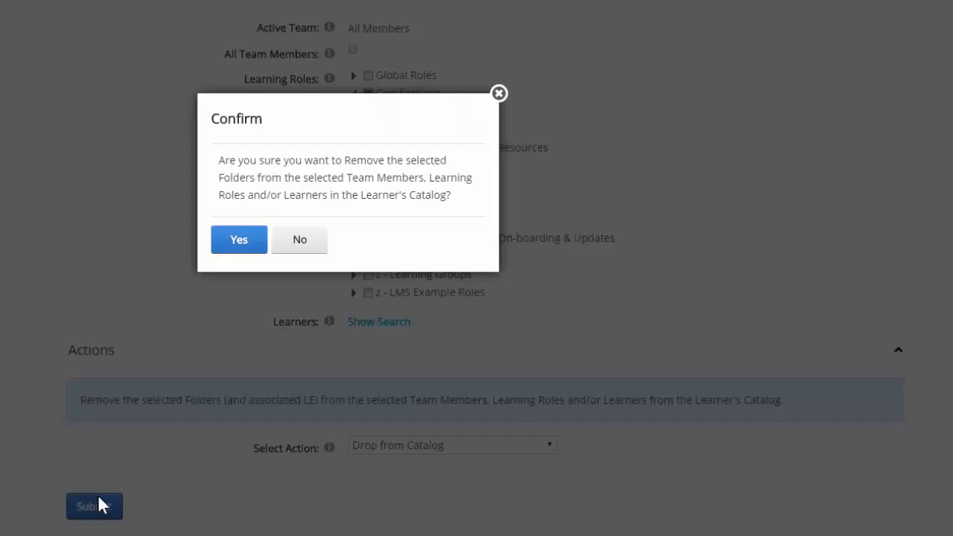
{"action": "left_click", "coordinate": [239, 246]}
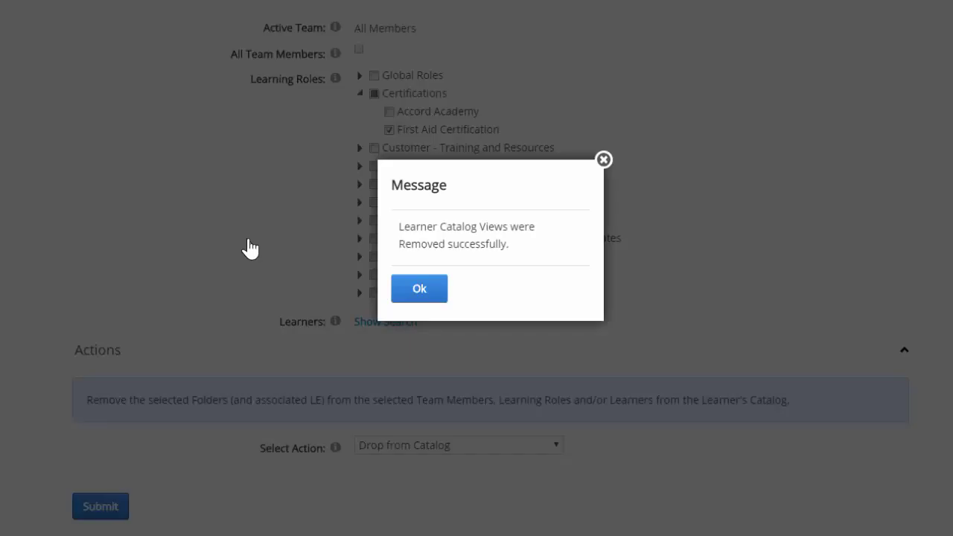
{"action": "left_click", "coordinate": [402, 289]}
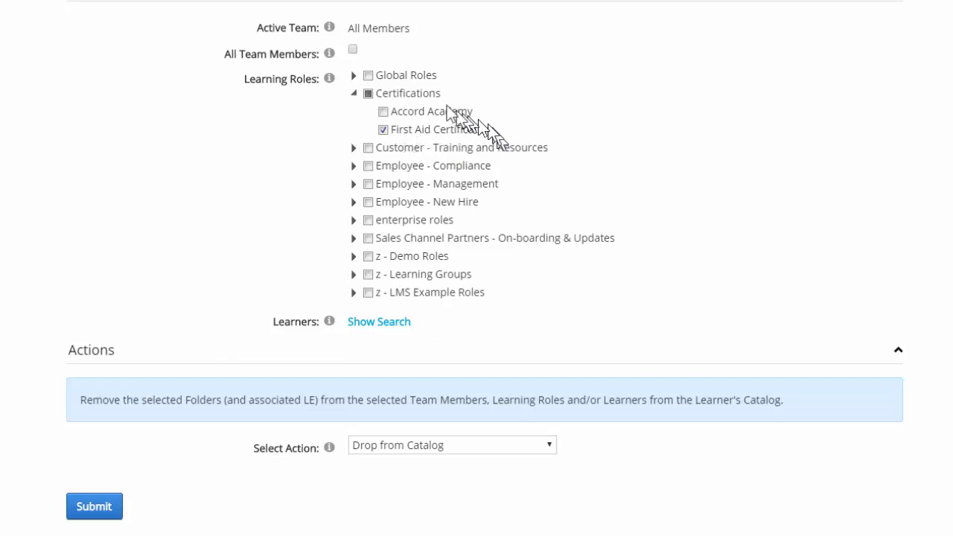
{"action": "scroll", "coordinate": [226, 115], "scroll_direction": "up", "scroll_amount": 6}
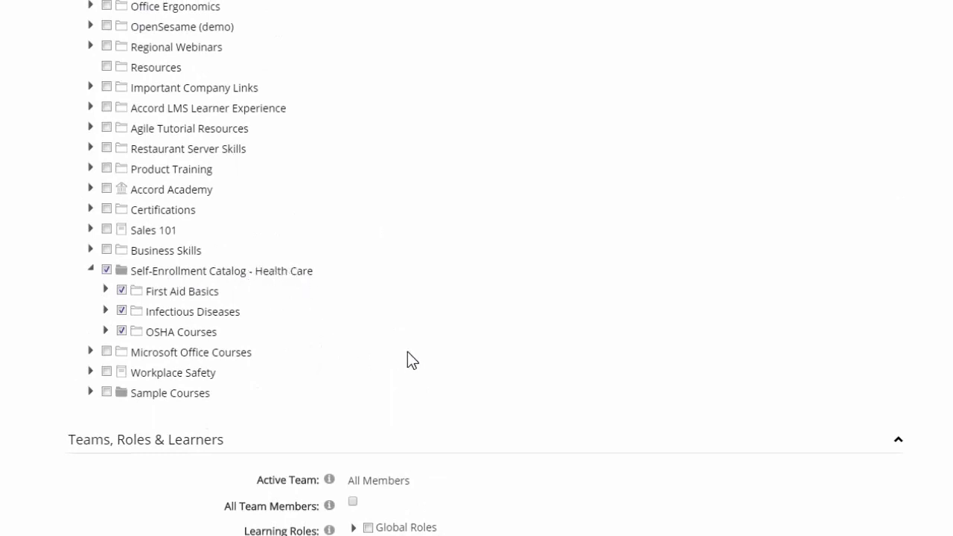
{"action": "scroll", "coordinate": [407, 351], "scroll_direction": "up", "scroll_amount": 2}
{"action": "scroll", "coordinate": [407, 360], "scroll_direction": "down", "scroll_amount": 3}
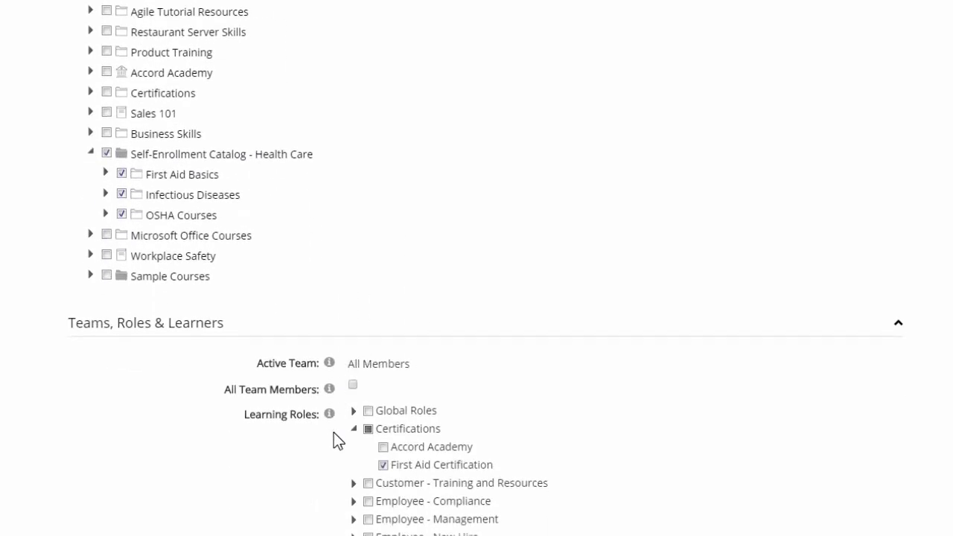
{"action": "scroll", "coordinate": [334, 440], "scroll_direction": "down", "scroll_amount": 3}
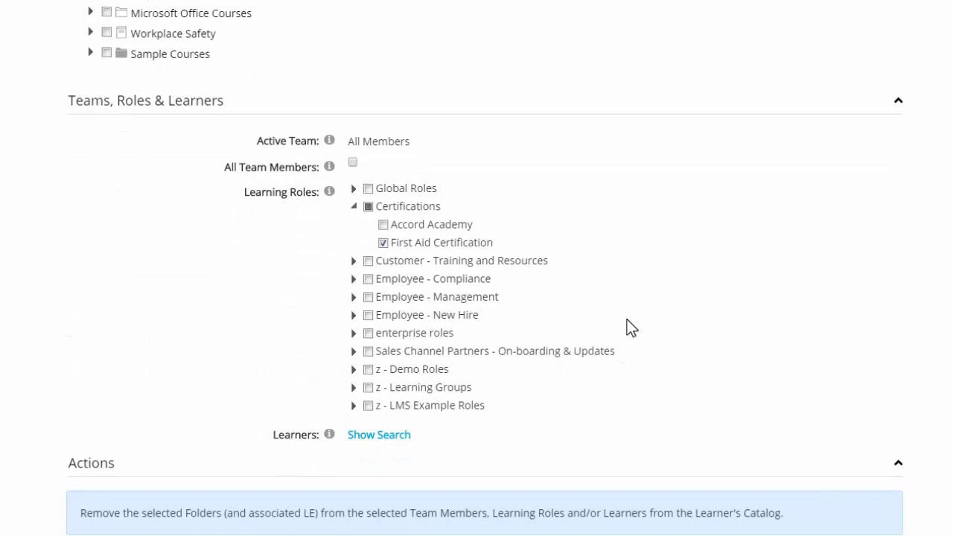